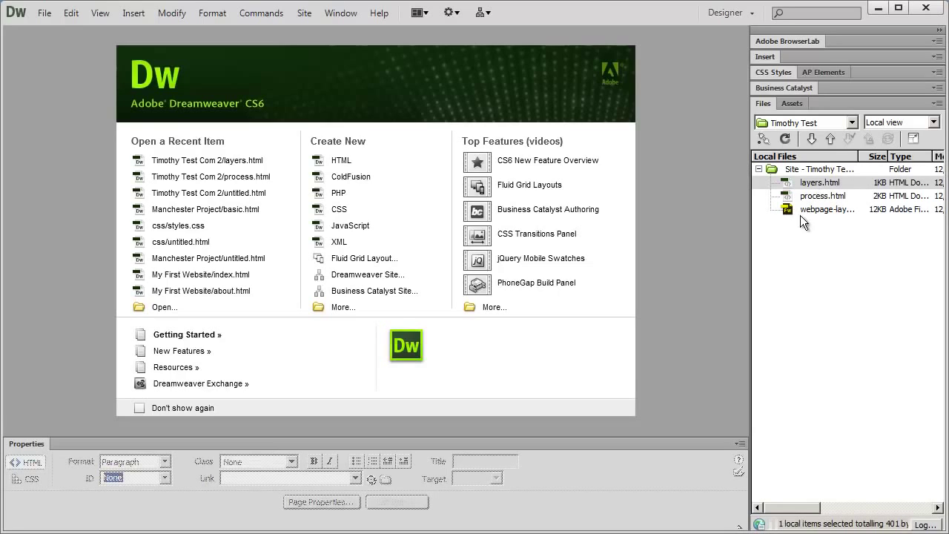
# - Switch between the Files and Assets panels to view both, ending on the Files panel
pyautogui.click(792, 104)
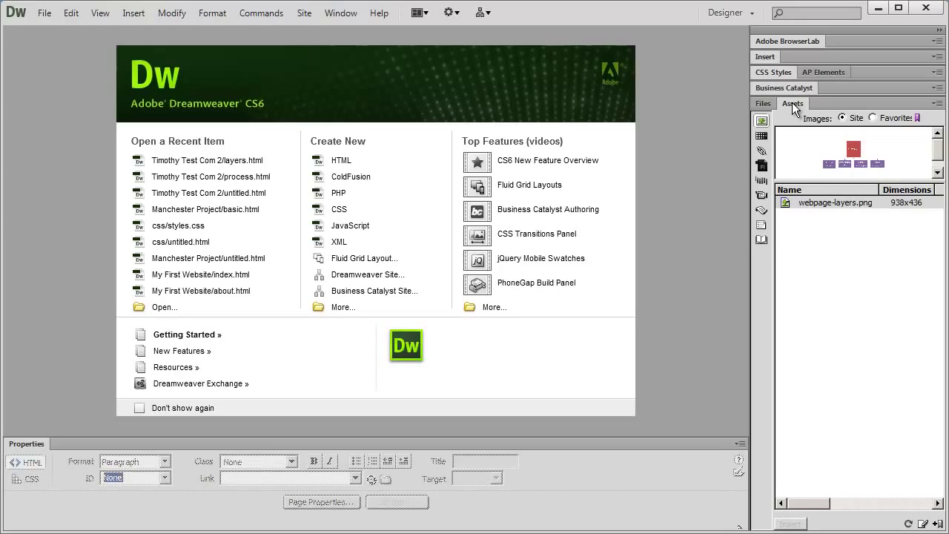
pyautogui.click(764, 104)
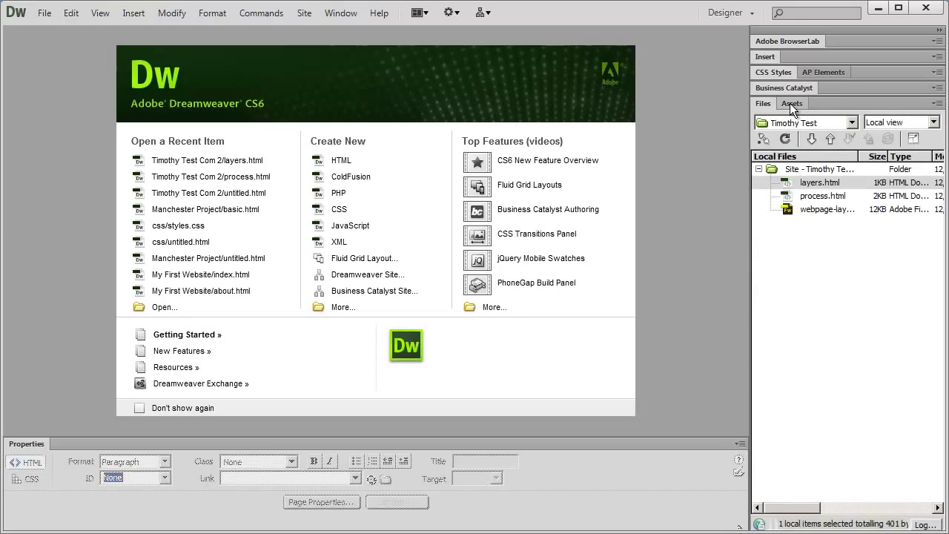
pyautogui.click(791, 103)
pyautogui.click(764, 104)
pyautogui.click(791, 103)
pyautogui.click(764, 103)
pyautogui.click(792, 104)
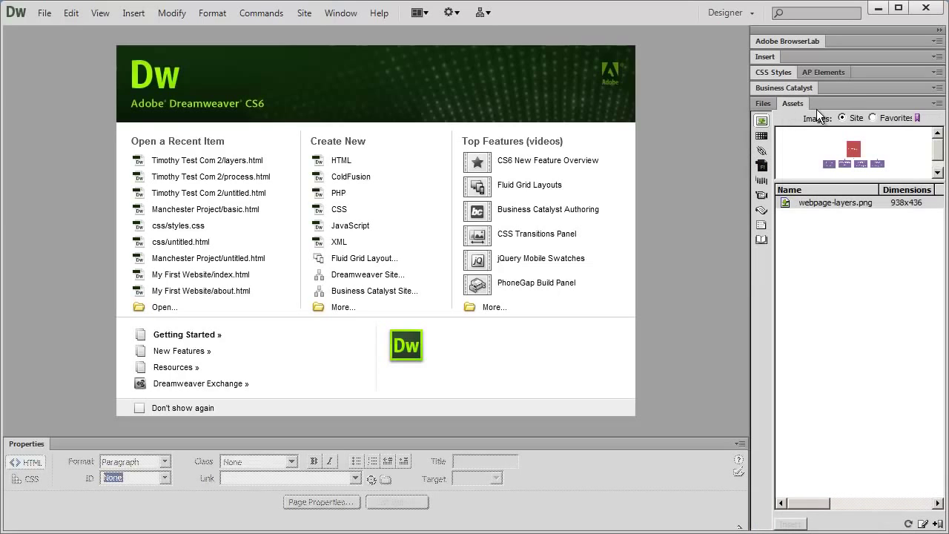
pyautogui.click(765, 106)
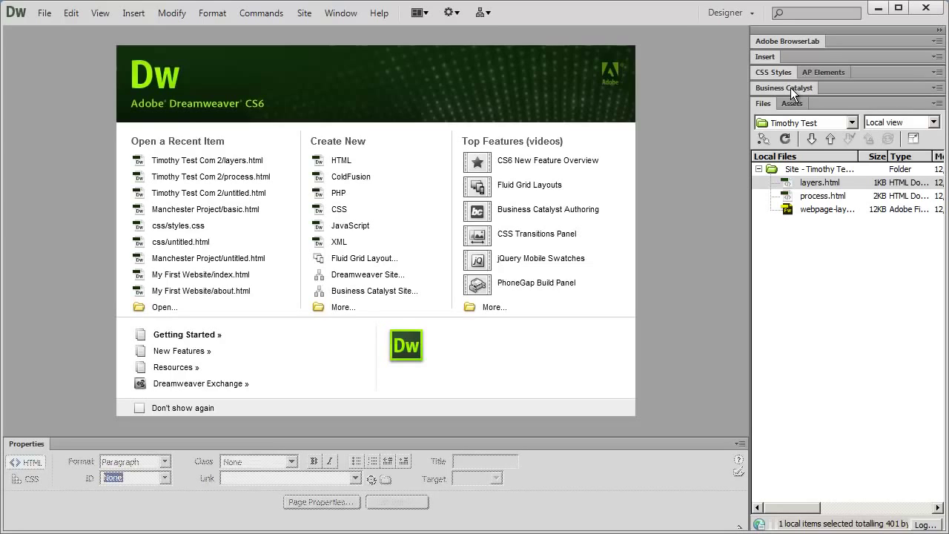
# - Expand the Business Catalyst panel to view its content and collapse it again
pyautogui.click(791, 87)
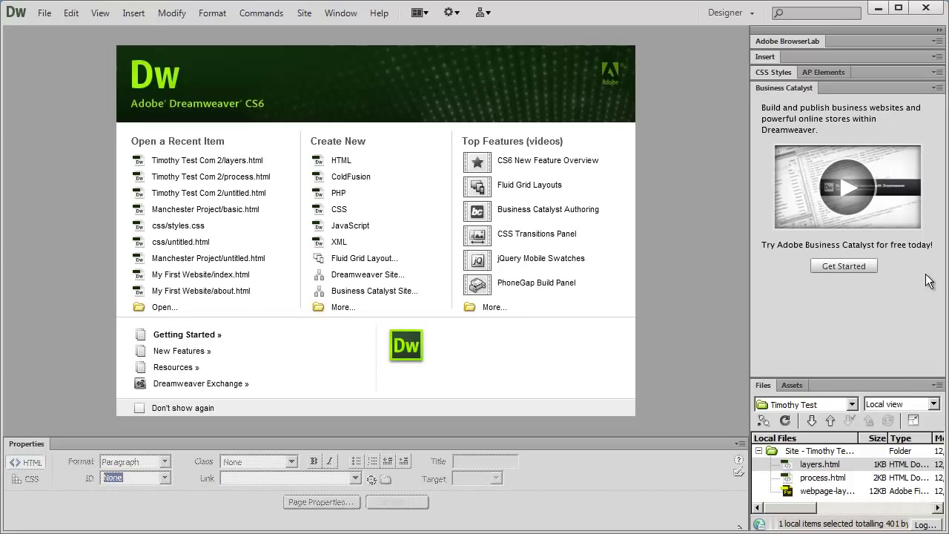
pyautogui.click(787, 87)
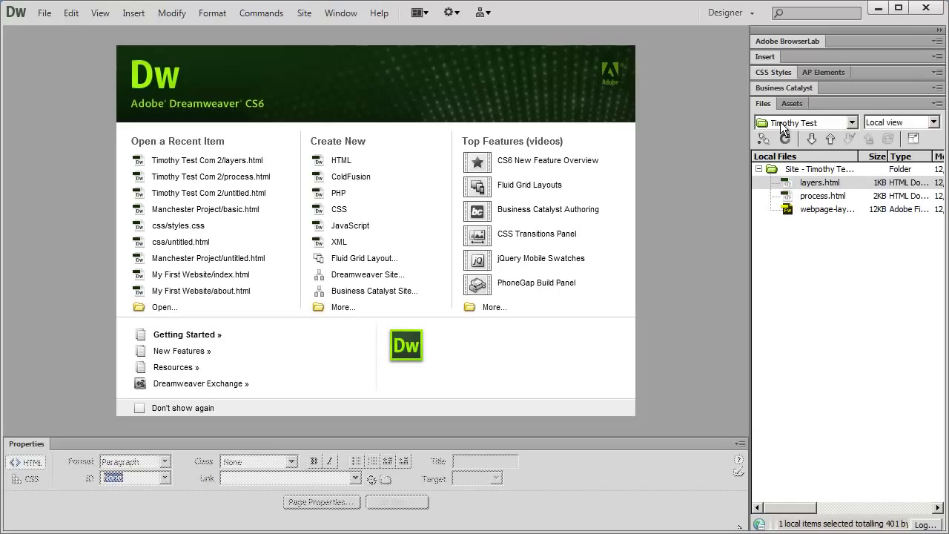
pyautogui.click(804, 89)
pyautogui.click(804, 89)
pyautogui.click(783, 88)
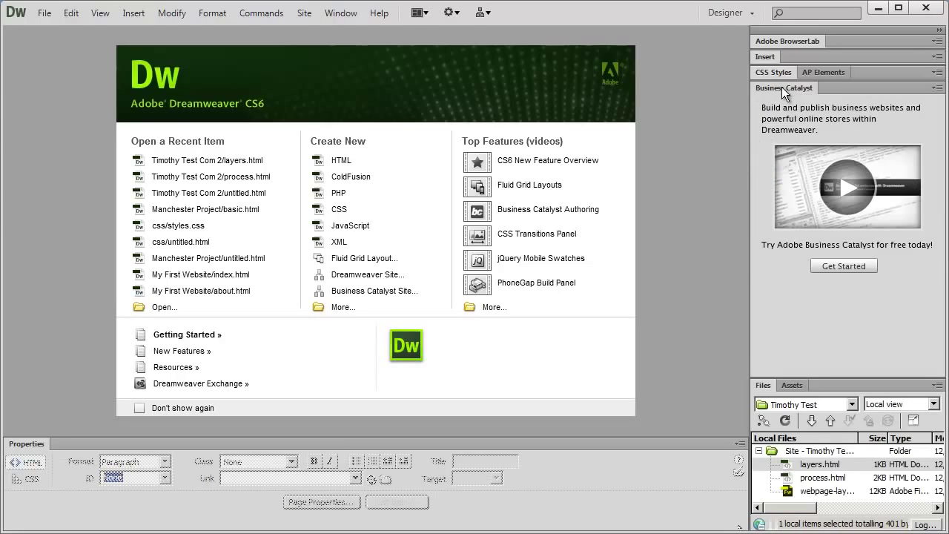
pyautogui.click(783, 88)
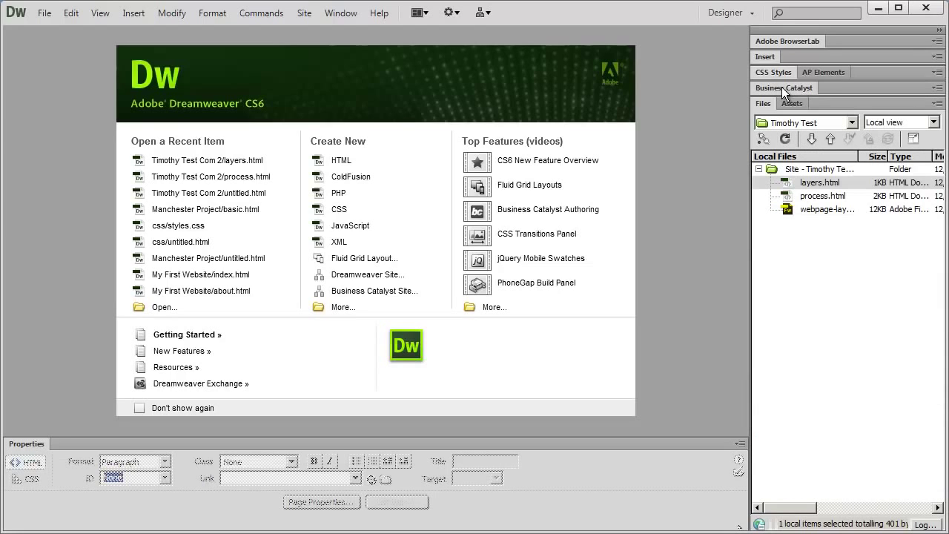
pyautogui.click(782, 87)
pyautogui.click(781, 87)
# - Expand the CSS Styles panel group and view its AP Elements panel before returning to CSS Styles
pyautogui.click(769, 74)
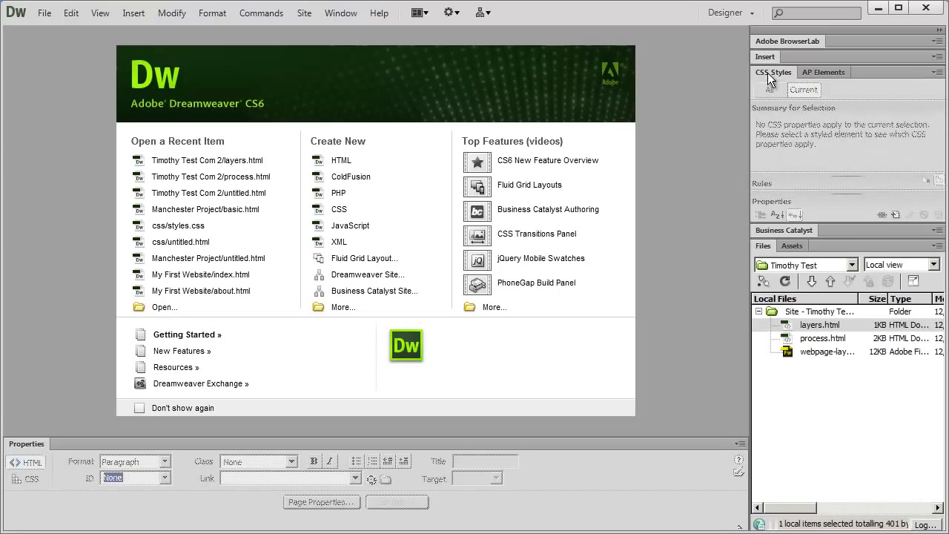
pyautogui.click(826, 72)
pyautogui.click(776, 71)
pyautogui.click(820, 70)
pyautogui.click(772, 71)
# - Expand the Insert and Adobe BrowserLab panels to view them, and collapse them together with the CSS Styles group
pyautogui.click(768, 58)
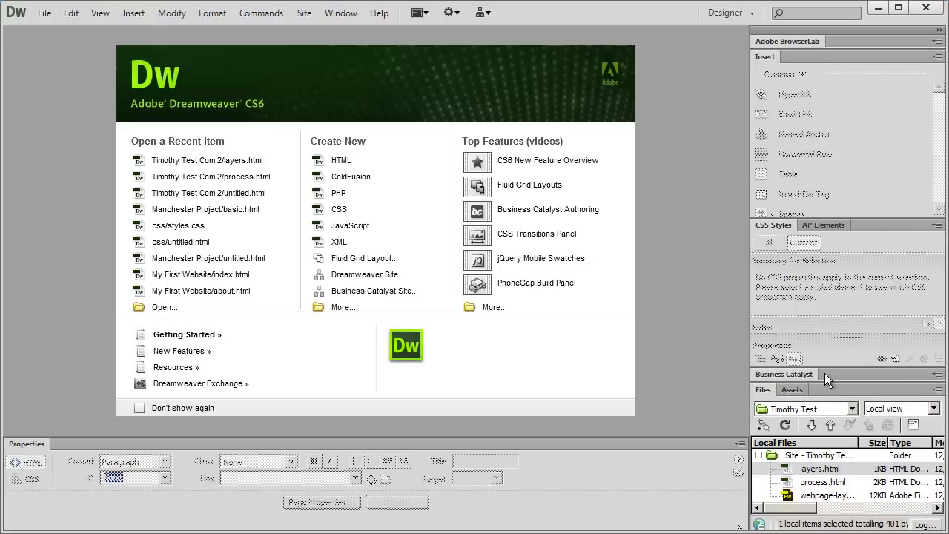
pyautogui.click(780, 44)
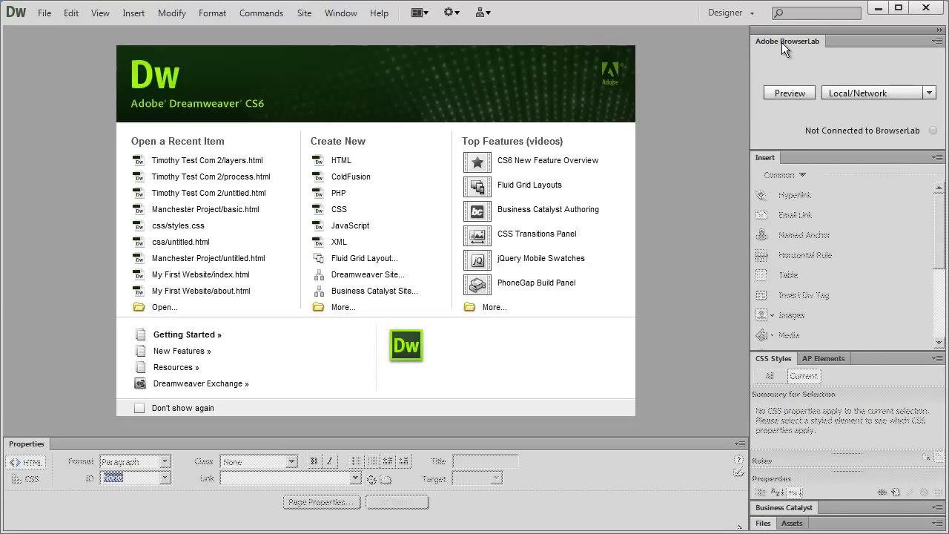
pyautogui.click(782, 43)
pyautogui.click(767, 58)
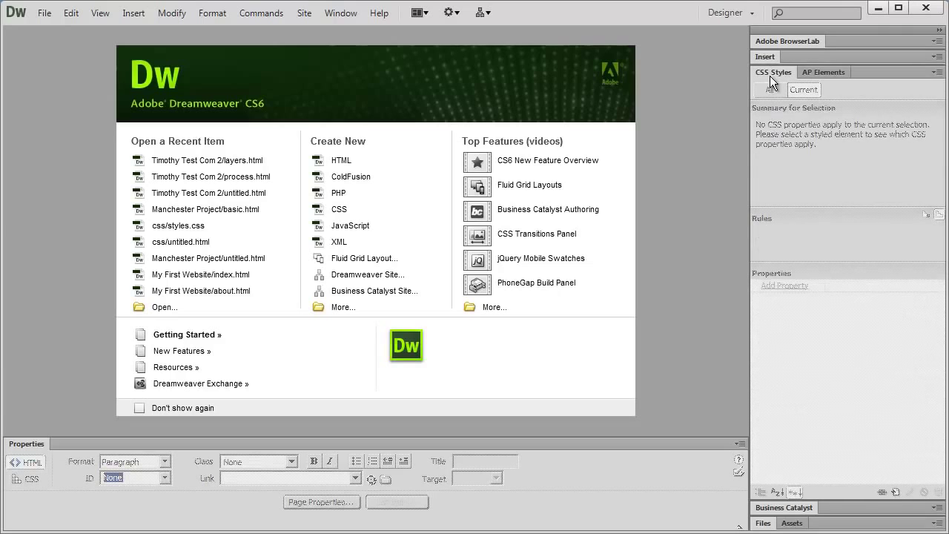
pyautogui.click(766, 71)
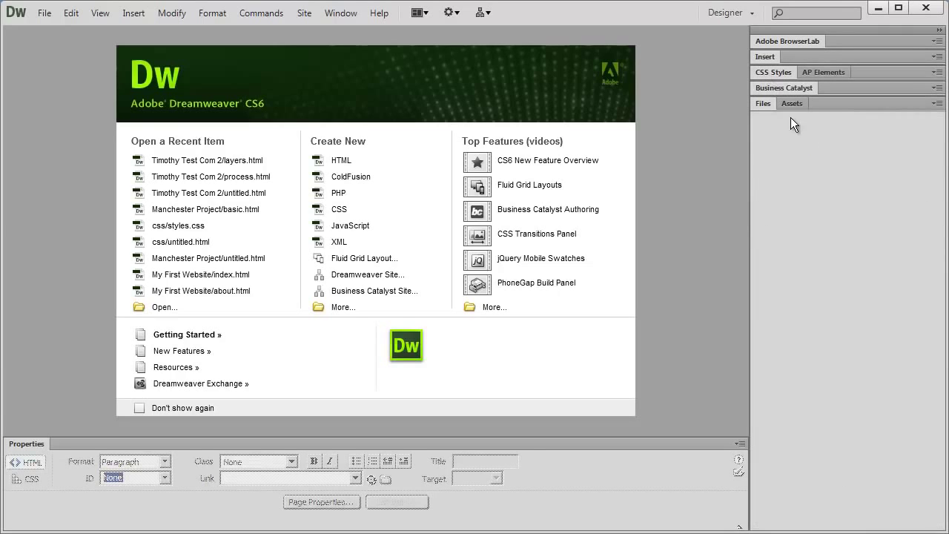
# - Bring the Files panel back into view and open process.html to view the page, closing it again
pyautogui.click(789, 104)
pyautogui.click(770, 104)
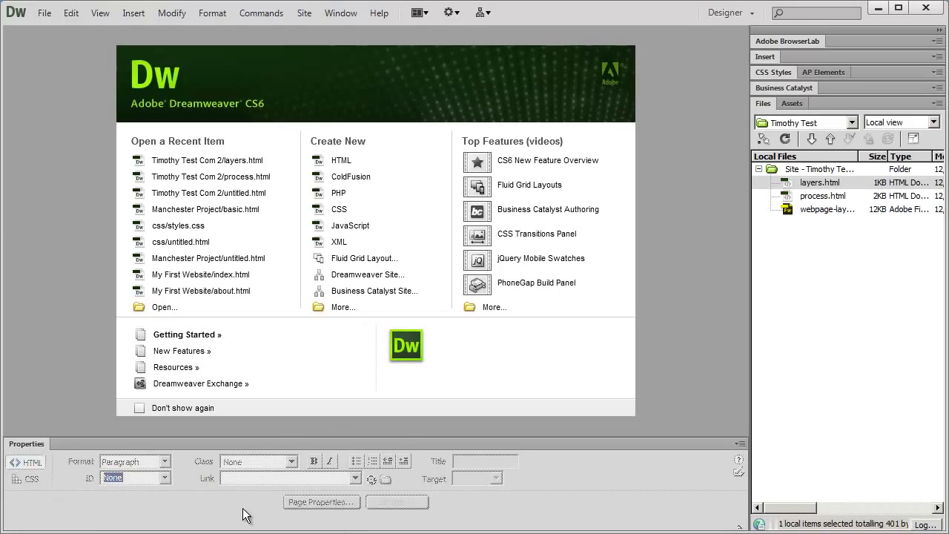
pyautogui.doubleClick(822, 197)
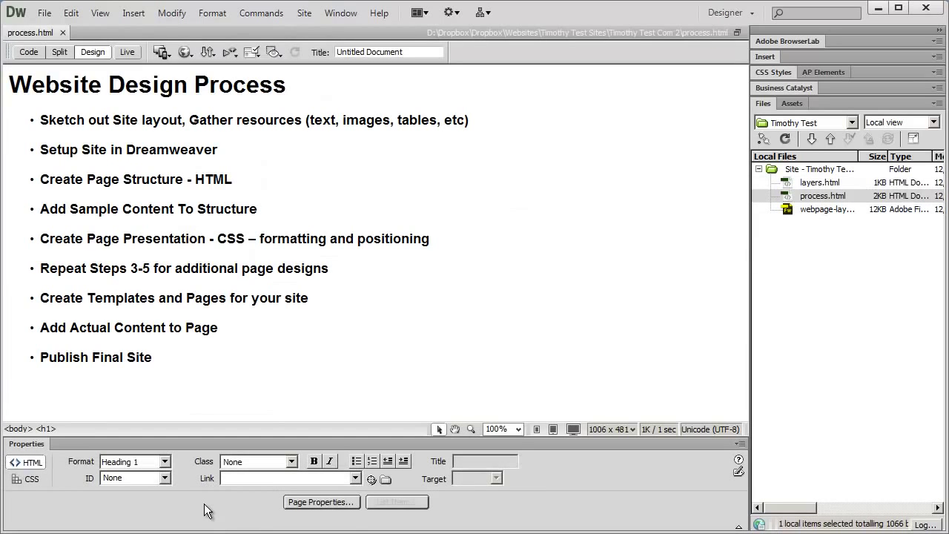
pyautogui.click(63, 33)
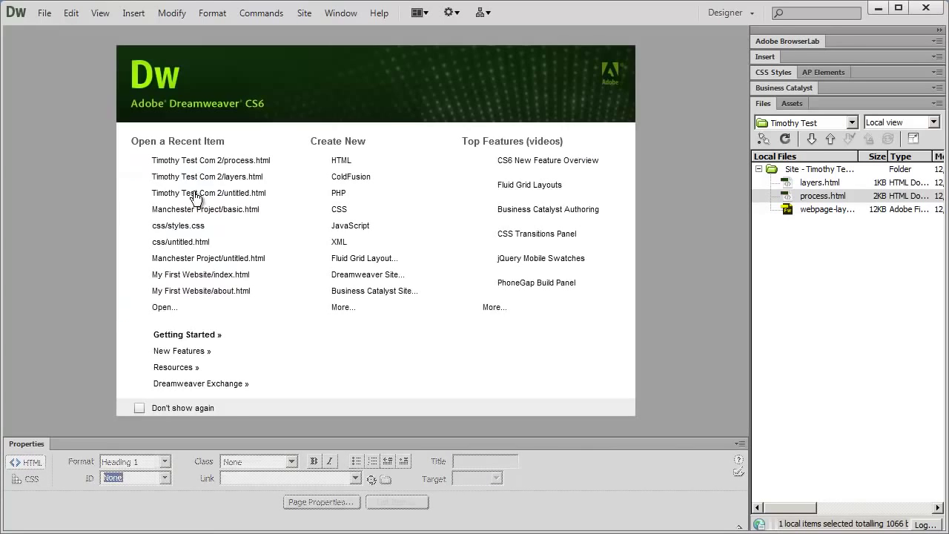
# - Toggle the Properties panel between collapsed and expanded, leaving it collapsed
pyautogui.doubleClick(30, 444)
pyautogui.doubleClick(33, 524)
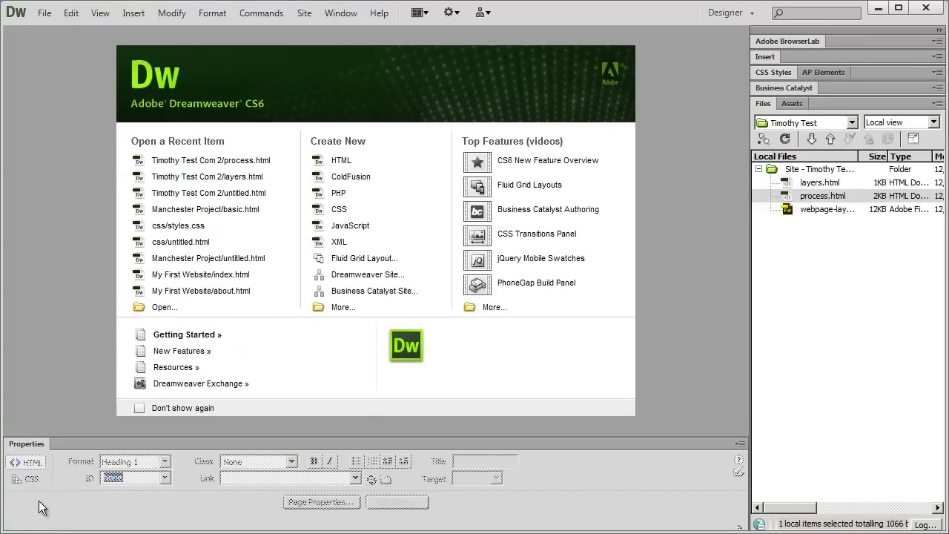
pyautogui.doubleClick(27, 445)
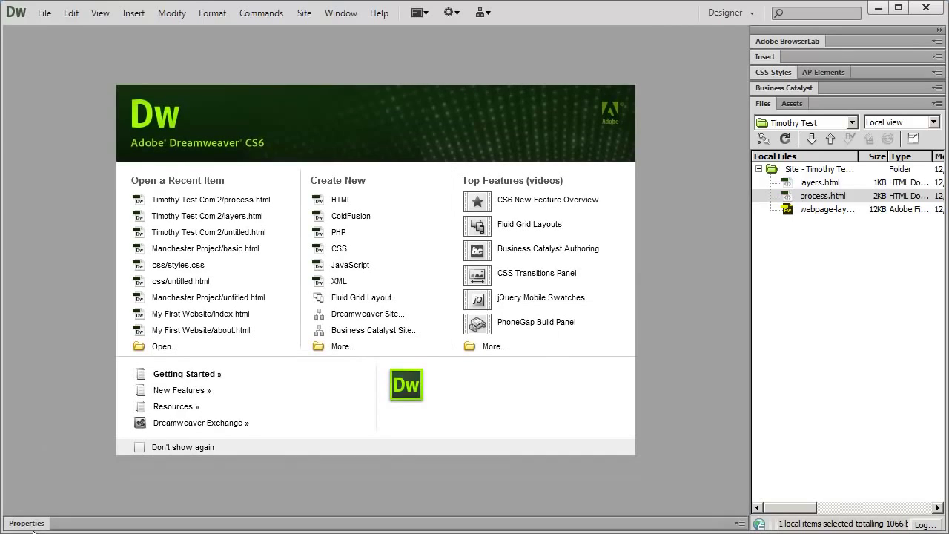
pyautogui.doubleClick(33, 525)
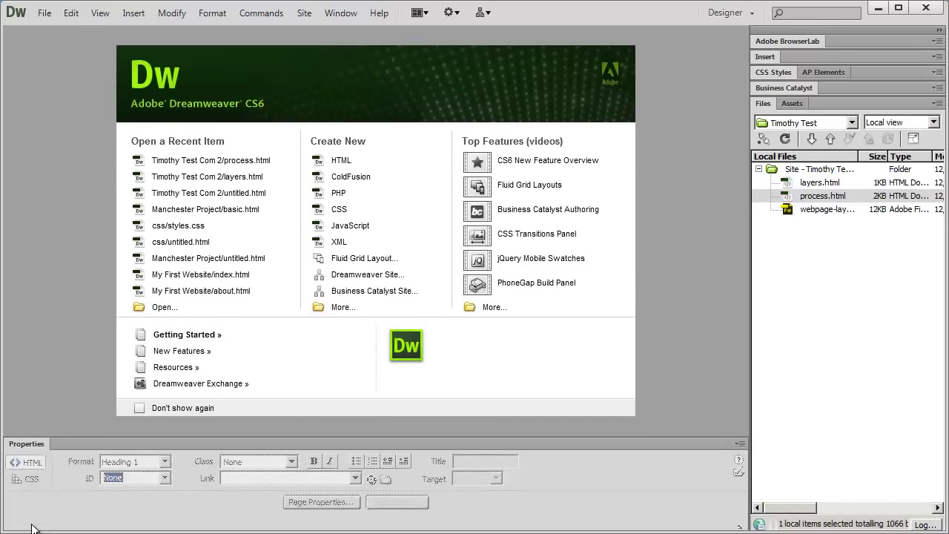
pyautogui.doubleClick(34, 447)
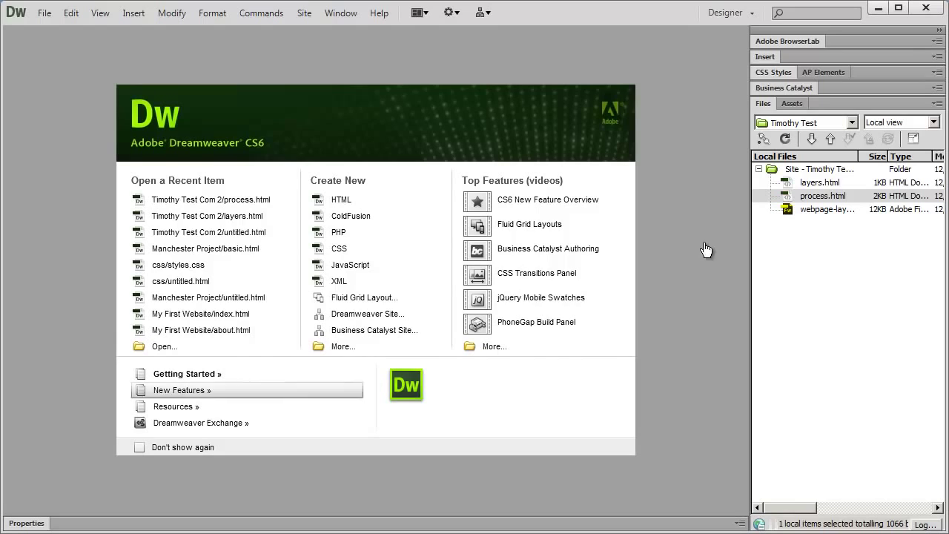
# - Open process.html from the site files to view it with the Properties panel collapsed, and close it
pyautogui.doubleClick(815, 194)
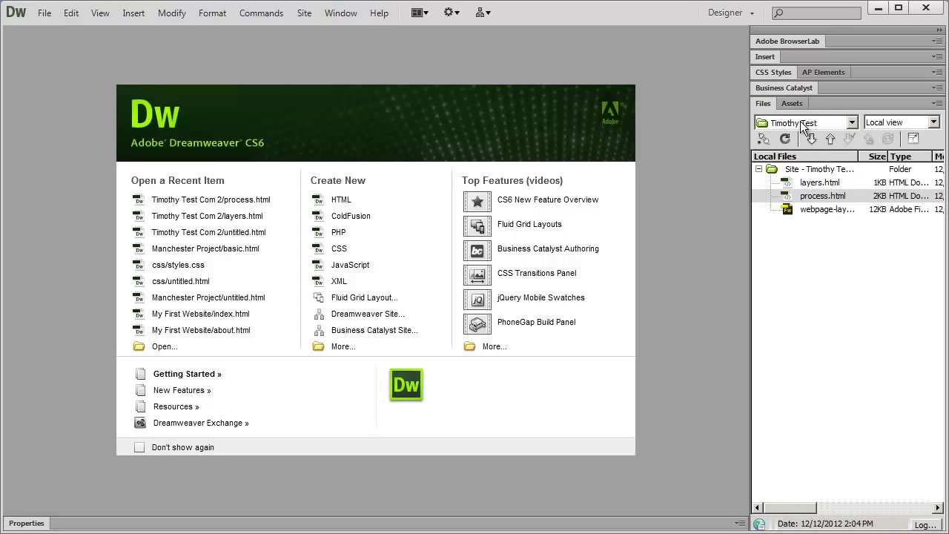
pyautogui.doubleClick(813, 197)
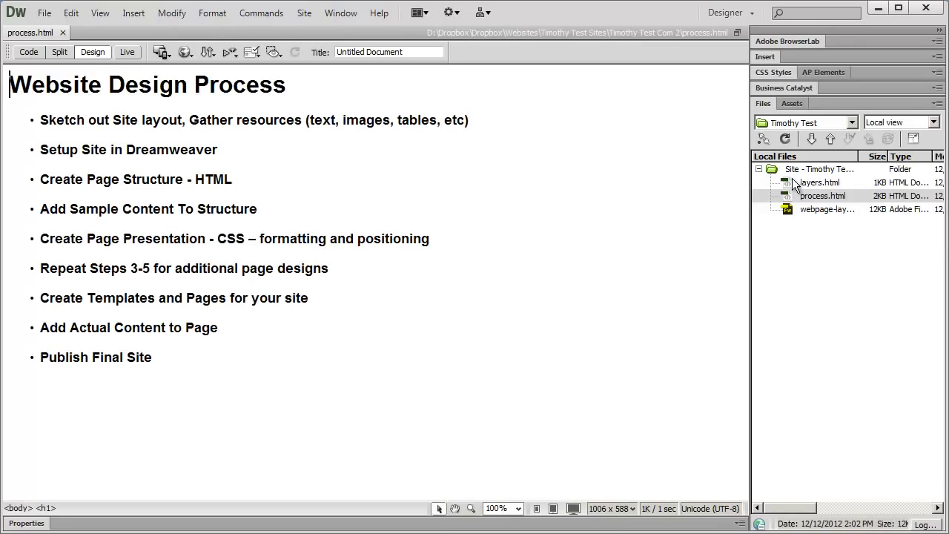
pyautogui.click(63, 34)
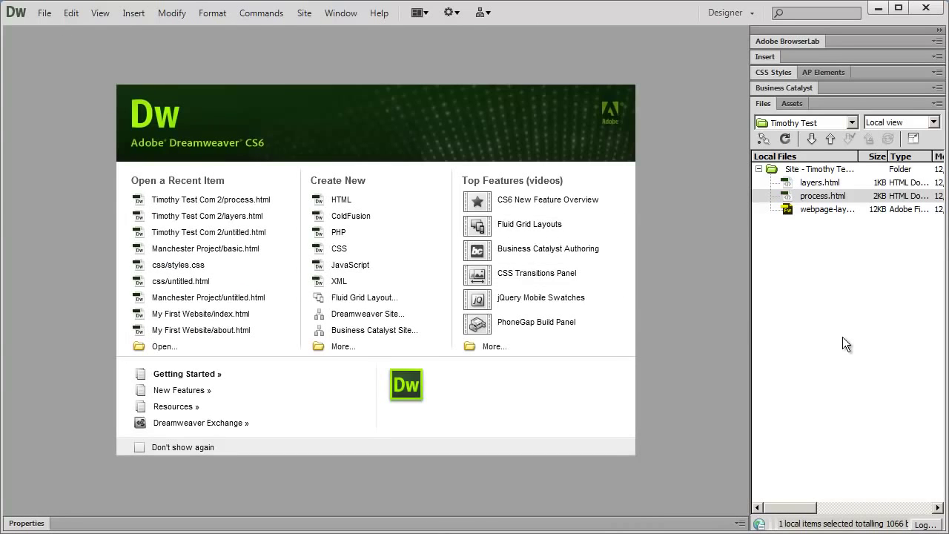
pyautogui.click(843, 337)
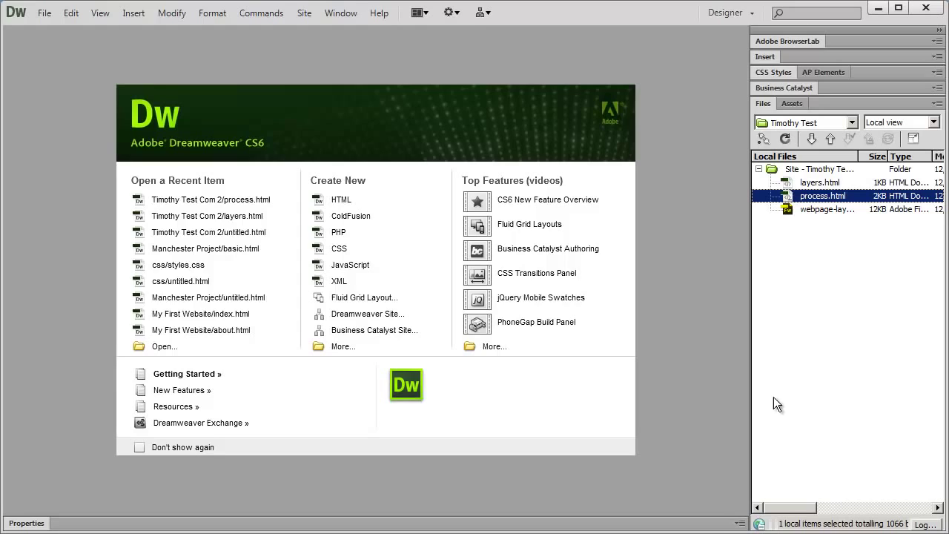
# - Bring up the Assets panel through its window command, and return to the Files panel the same way
pyautogui.click(348, 20)
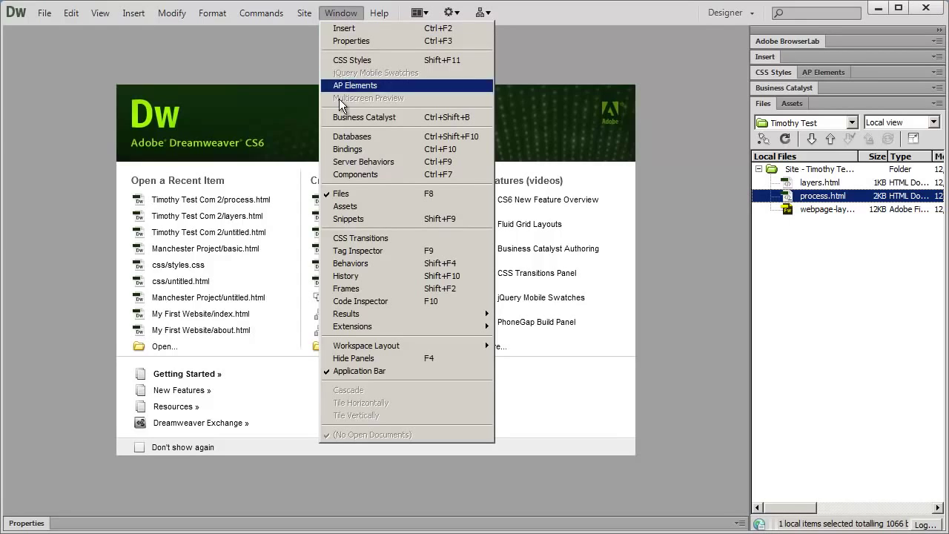
pyautogui.click(362, 208)
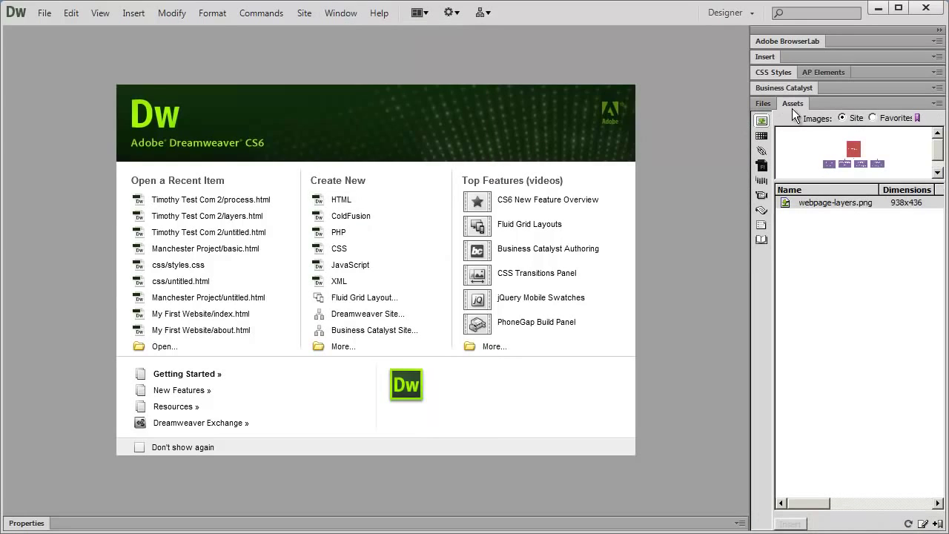
pyautogui.click(342, 13)
pyautogui.click(361, 197)
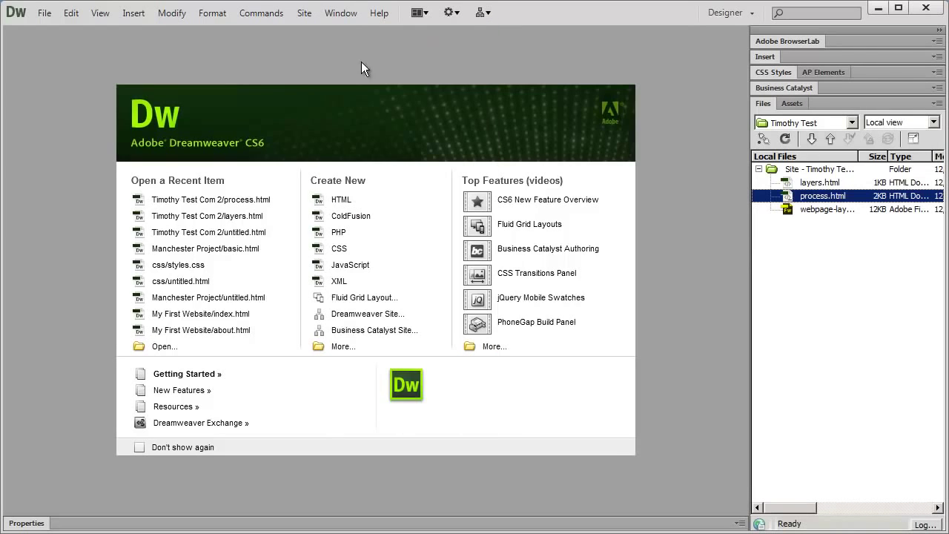
# - Show the History panel and close its tab group
pyautogui.click(339, 13)
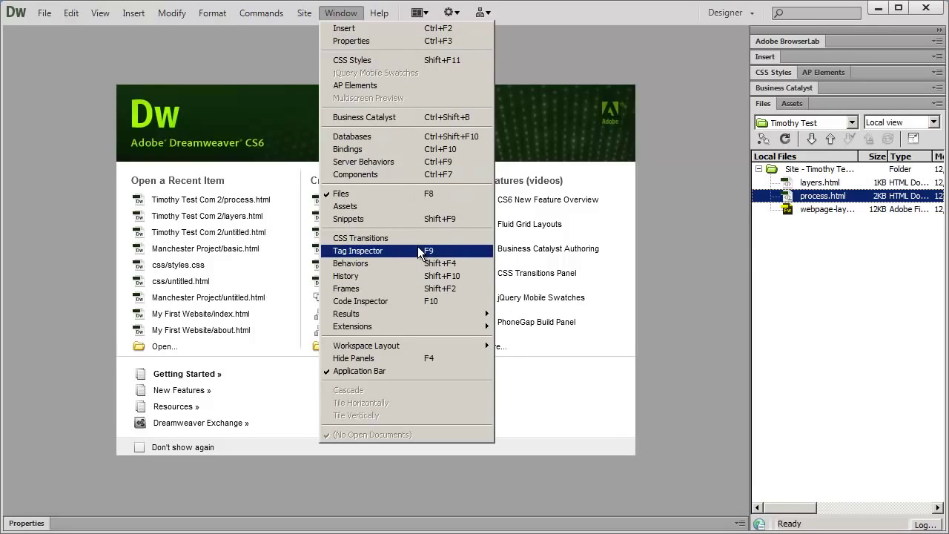
pyautogui.click(406, 276)
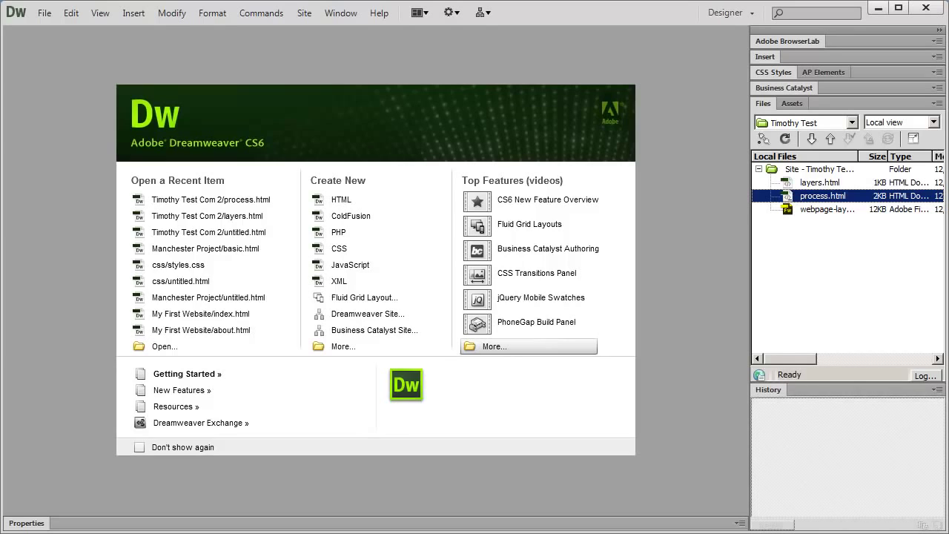
pyautogui.click(938, 389)
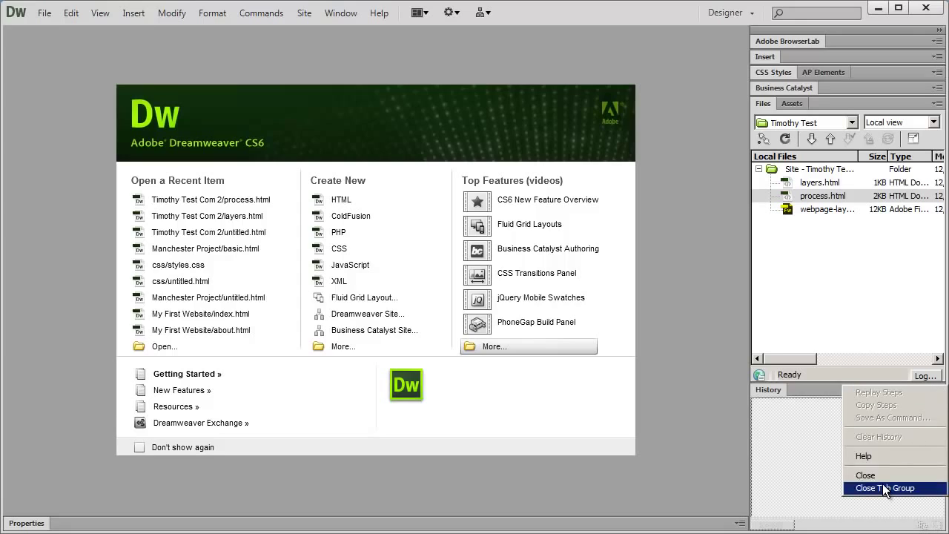
pyautogui.click(883, 486)
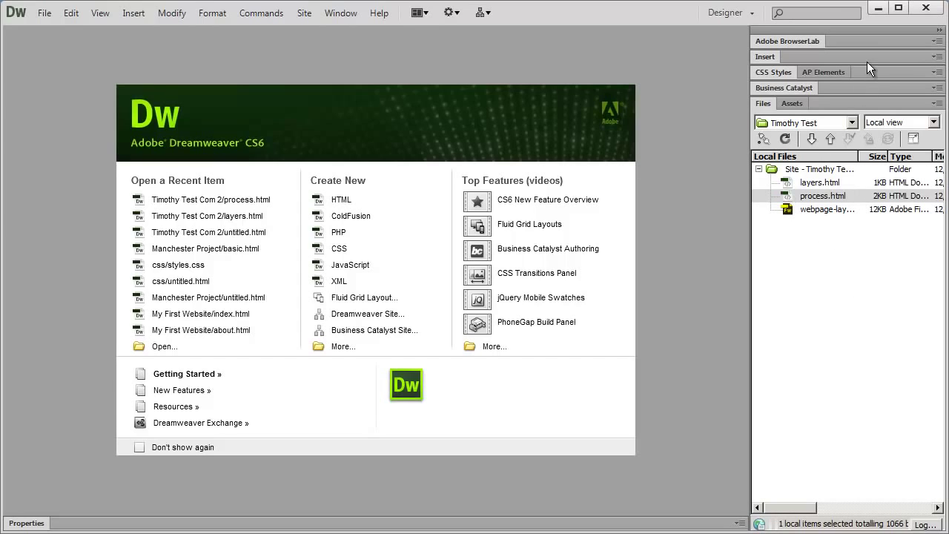
# - Show the History panel in the panel dock once more
pyautogui.click(333, 12)
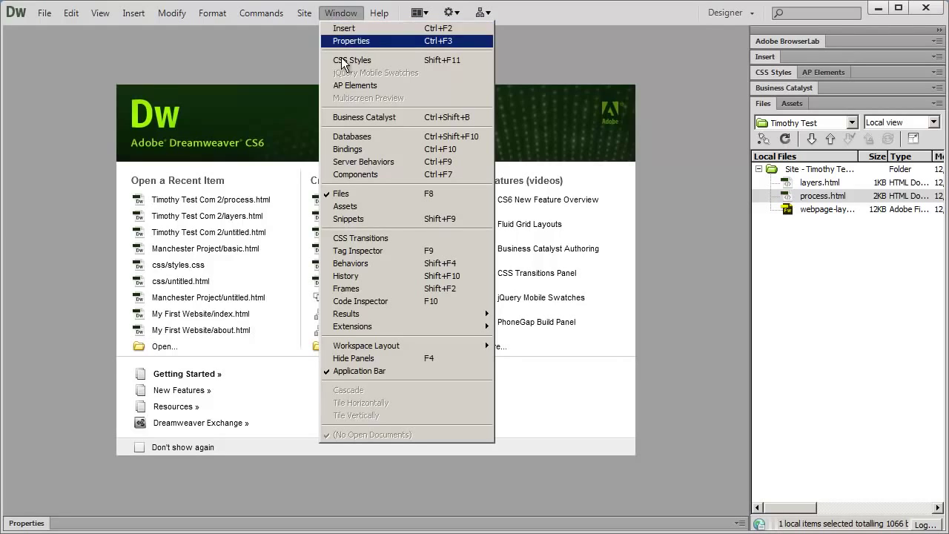
pyautogui.click(402, 275)
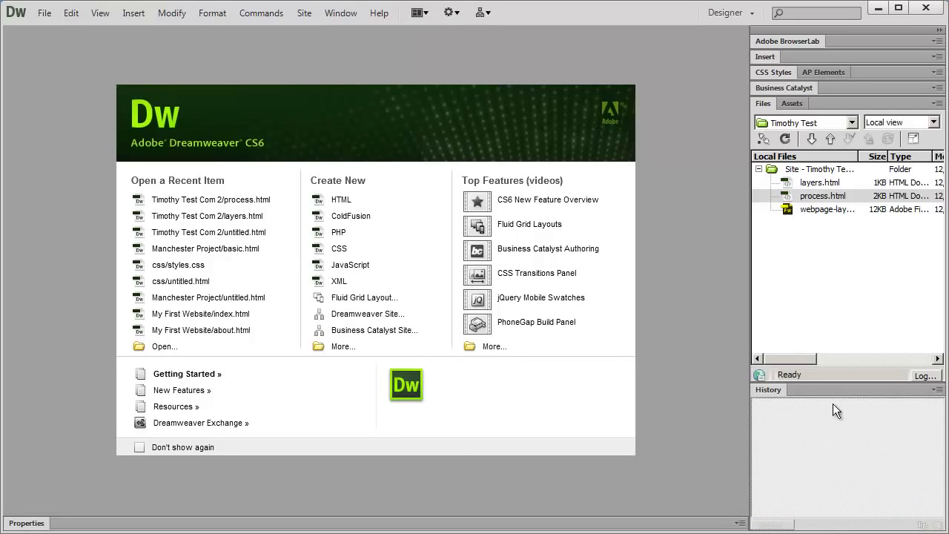